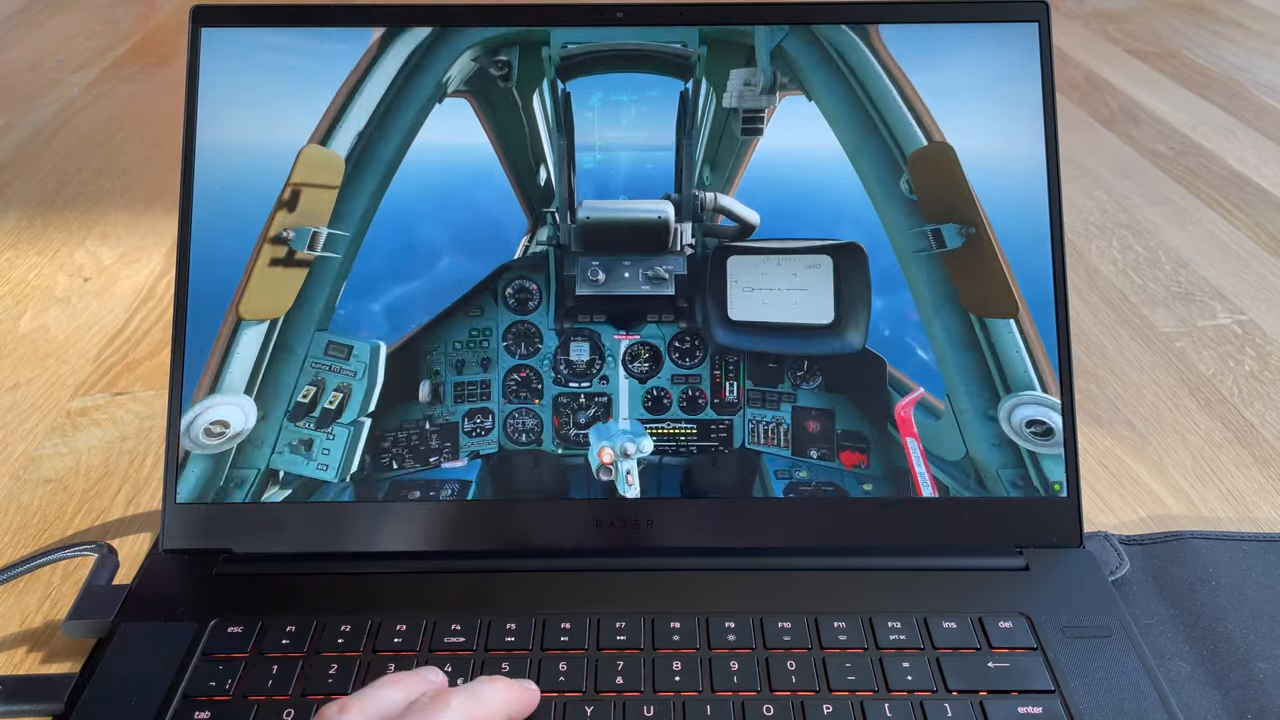
pyautogui.press('KP_Divide')
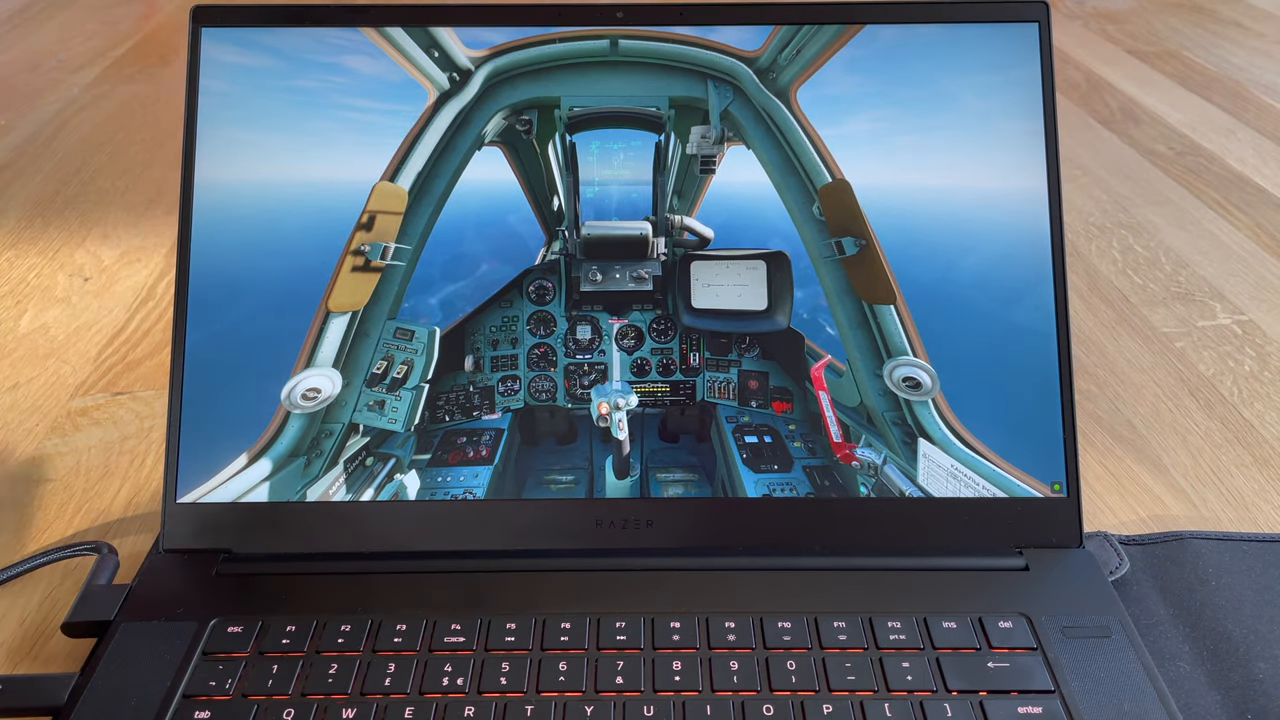